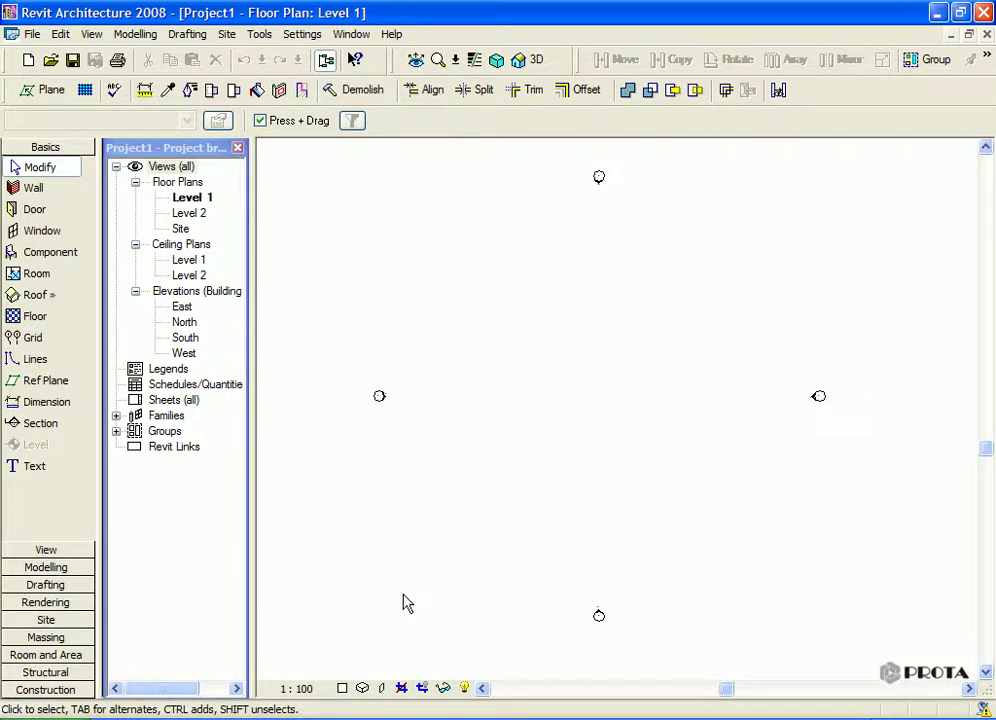
Set the project's length units to millimetres with 0 decimal places in Project Units.
click(302, 34)
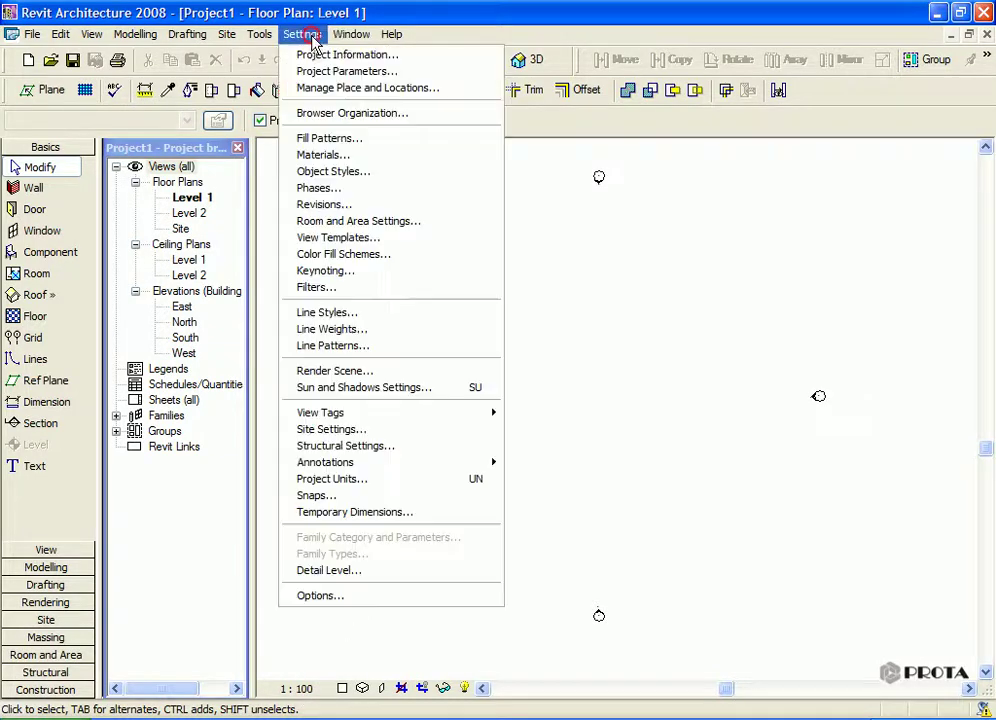
click(378, 479)
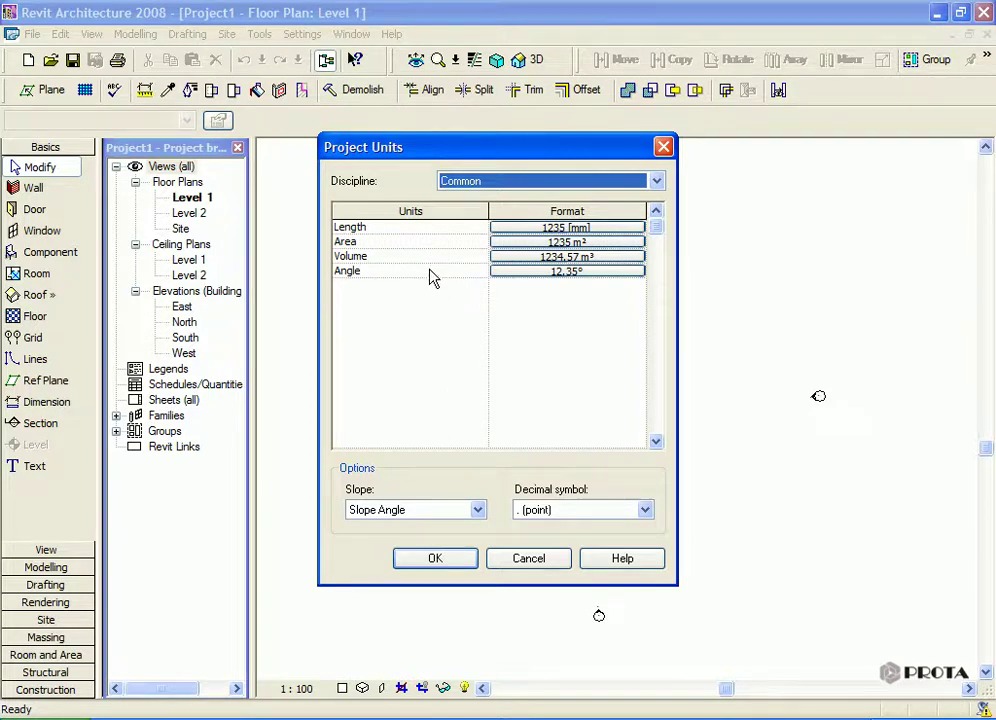
click(577, 228)
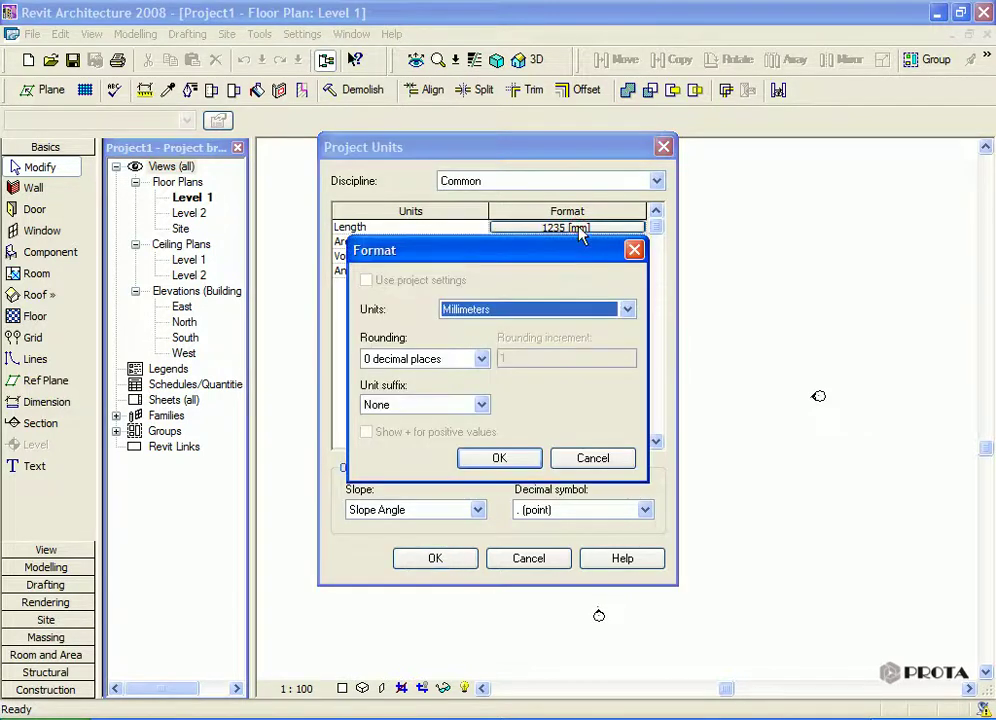
click(550, 310)
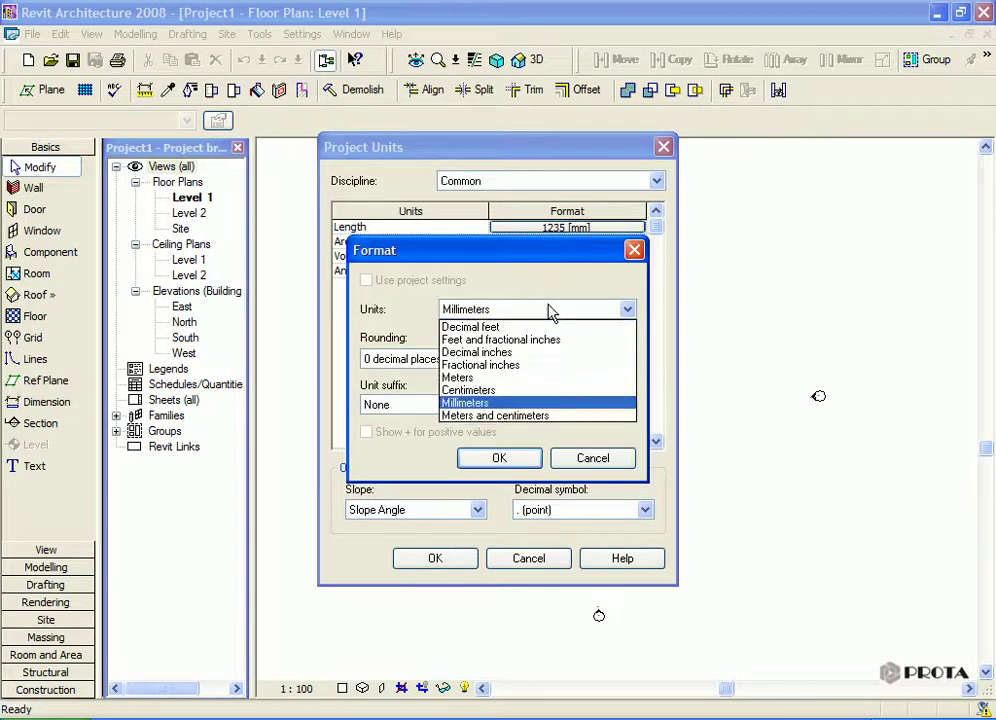
click(550, 311)
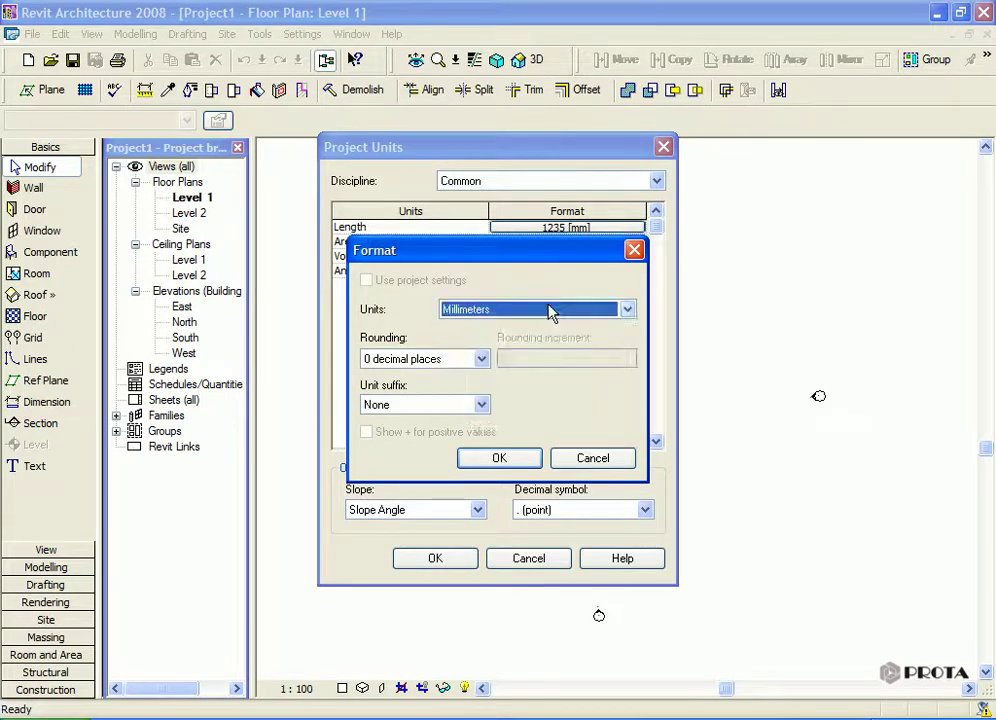
click(515, 458)
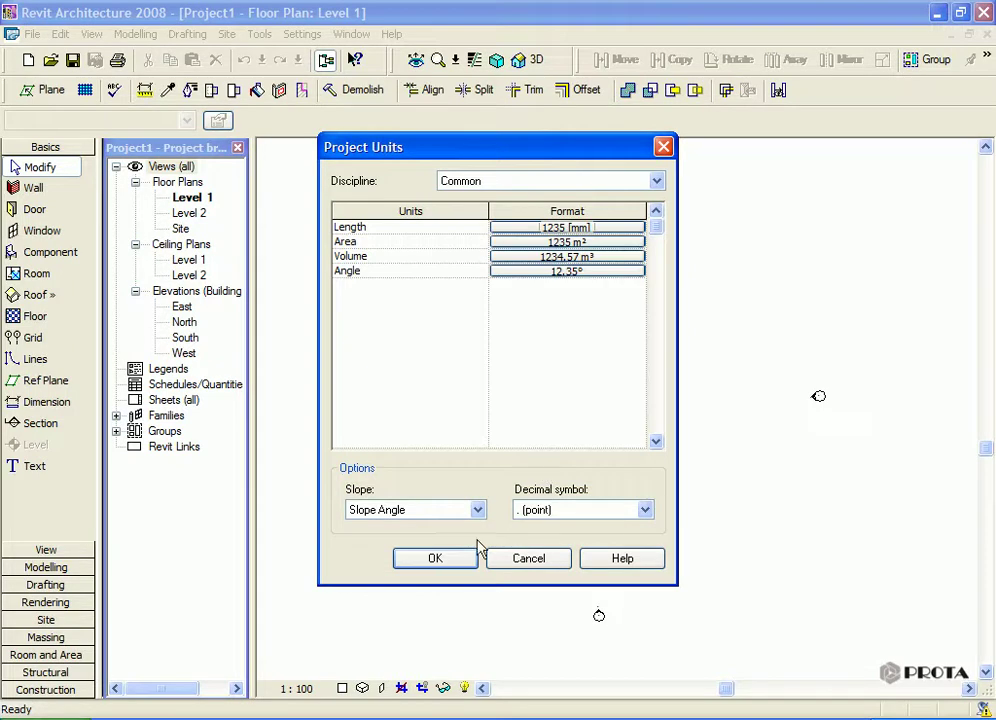
click(436, 558)
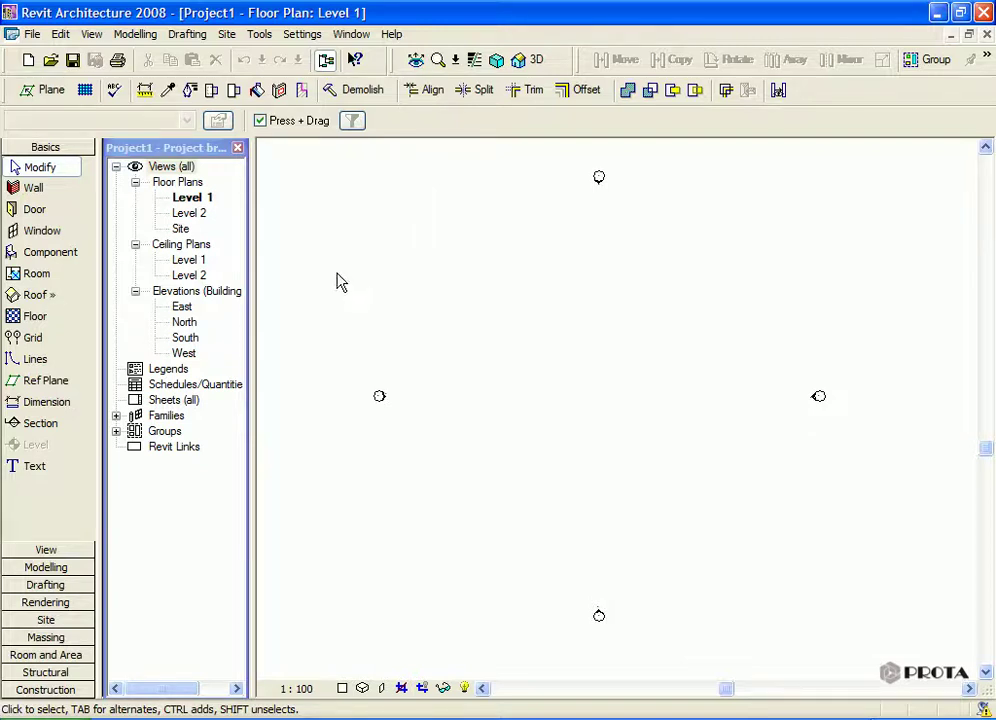
click(116, 416)
click(117, 416)
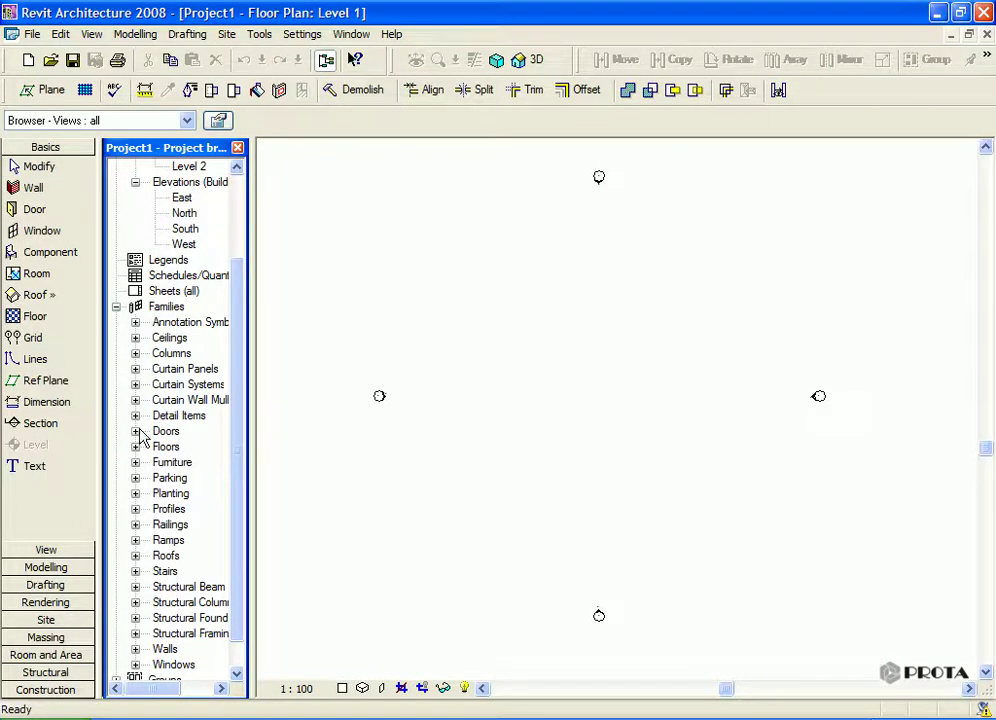
click(136, 431)
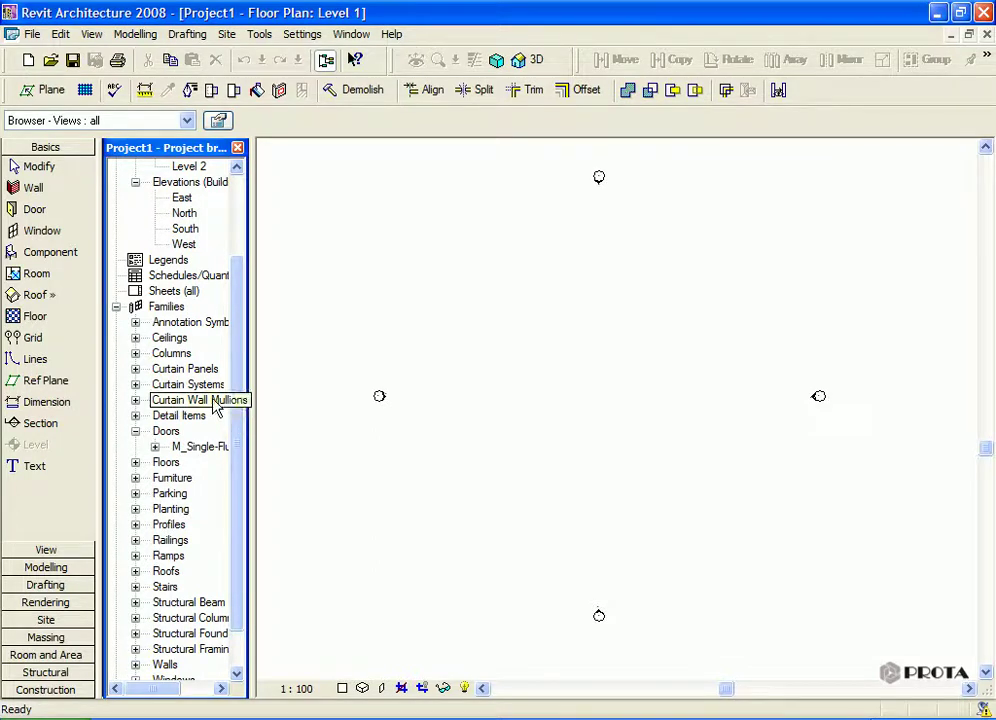
click(155, 447)
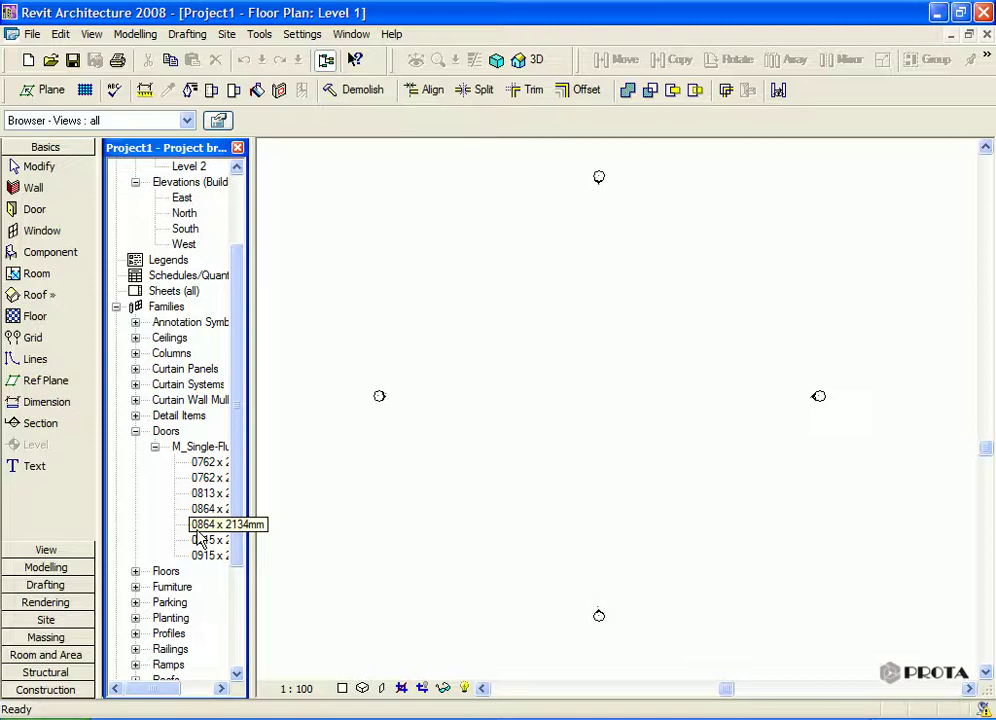
click(155, 446)
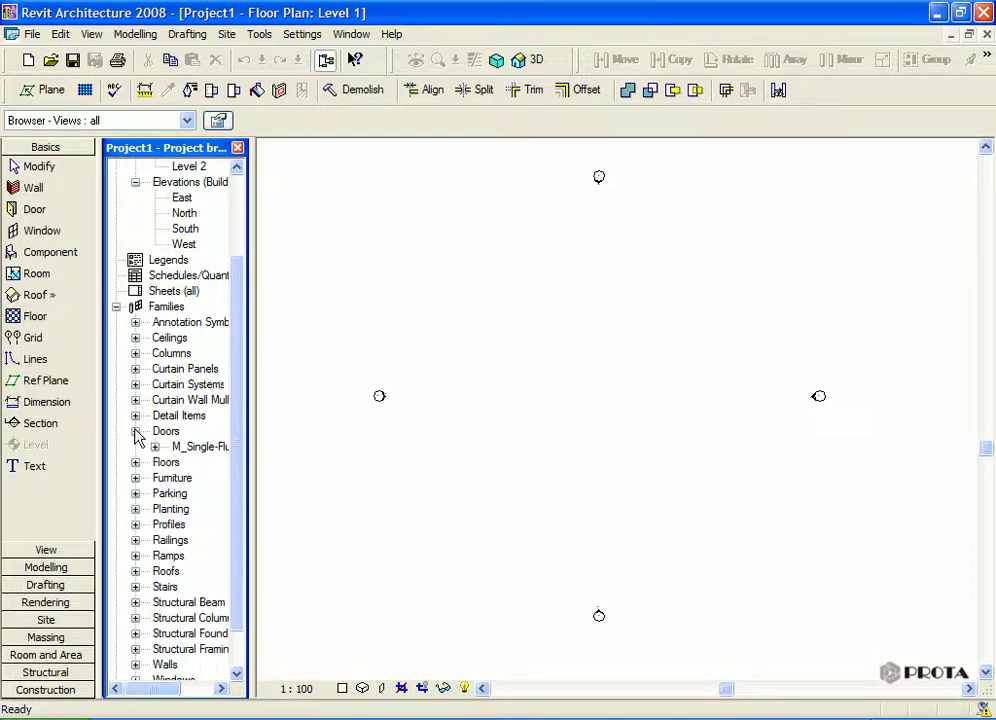
click(135, 431)
click(116, 307)
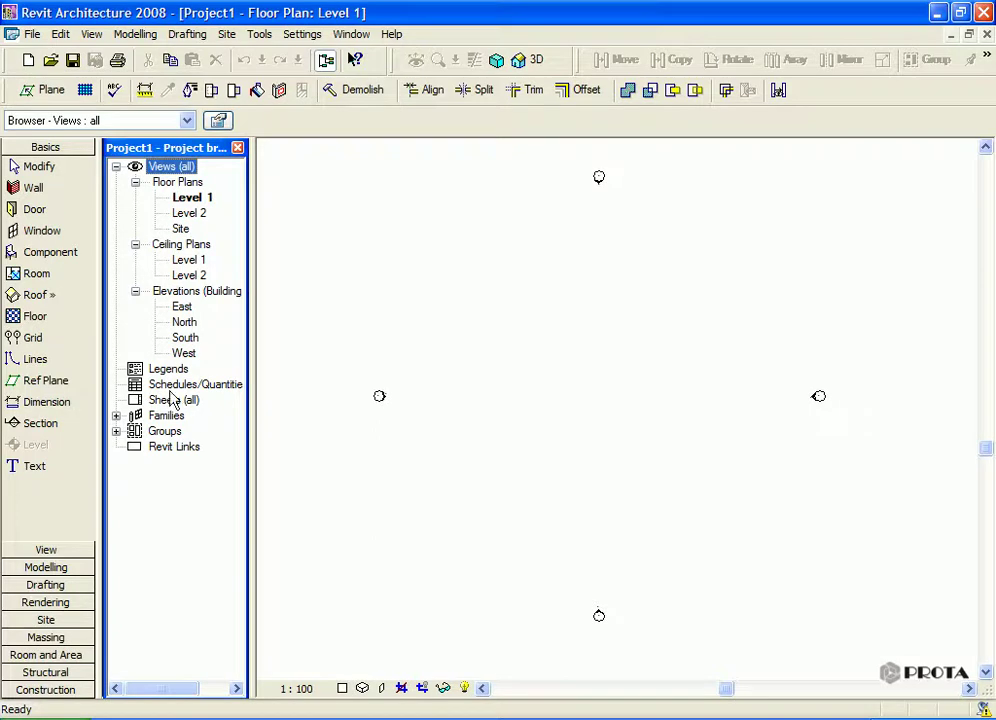
click(30, 34)
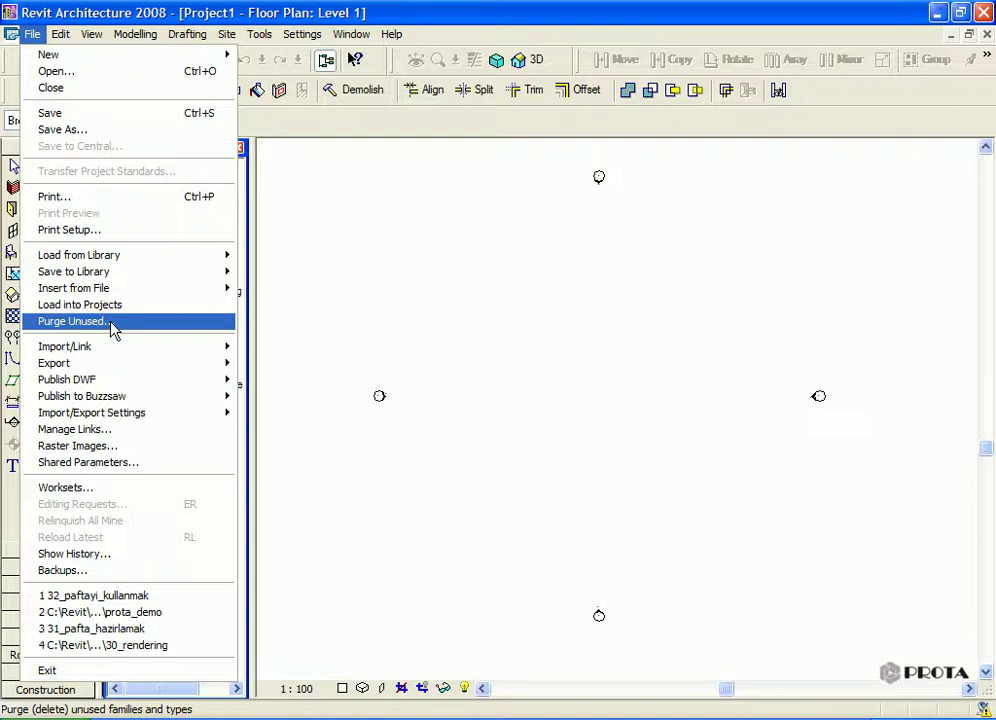
click(287, 319)
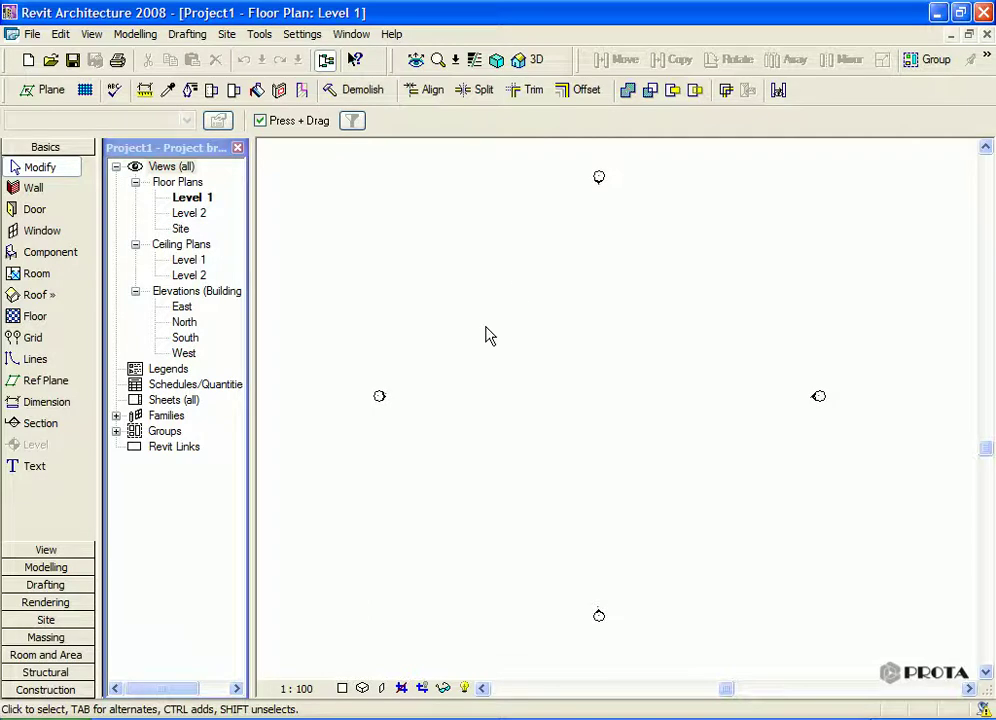
click(31, 34)
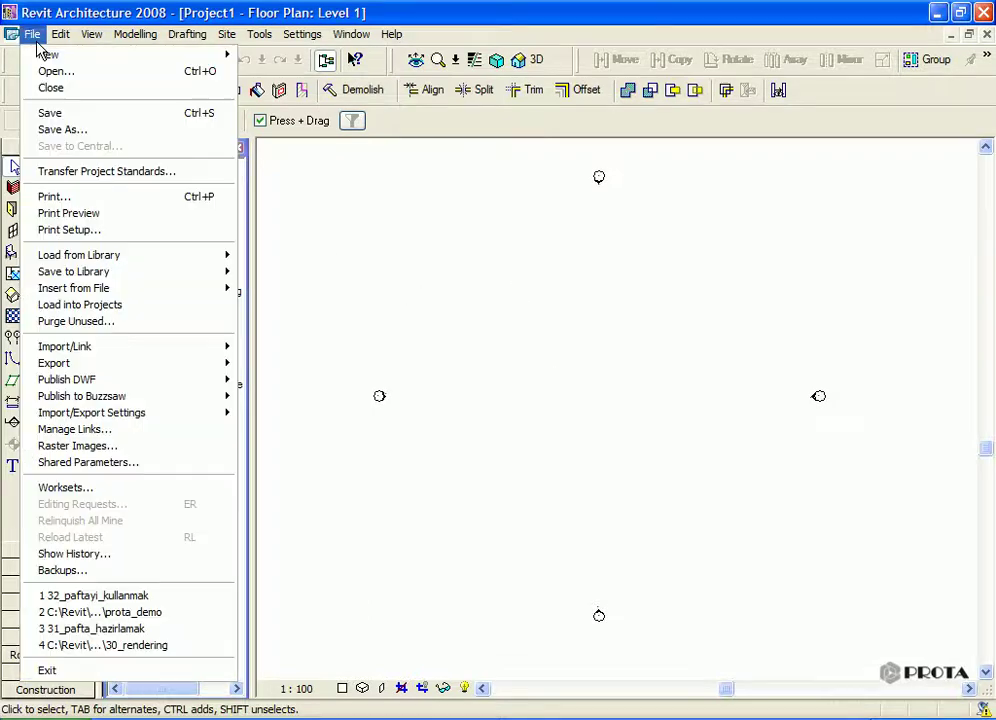
click(82, 130)
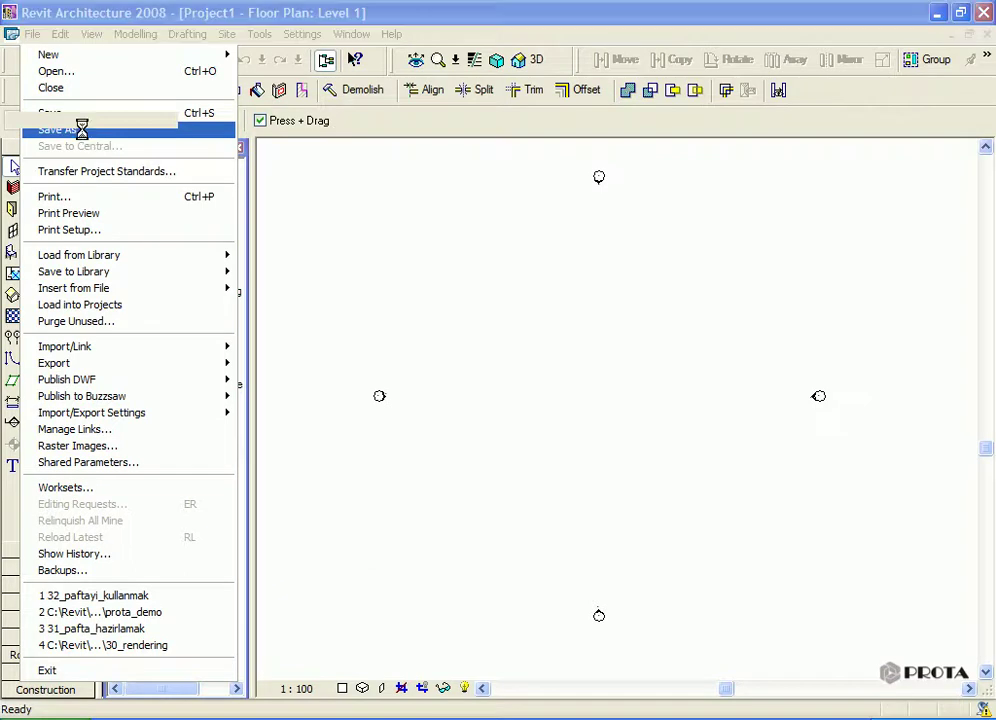
click(317, 316)
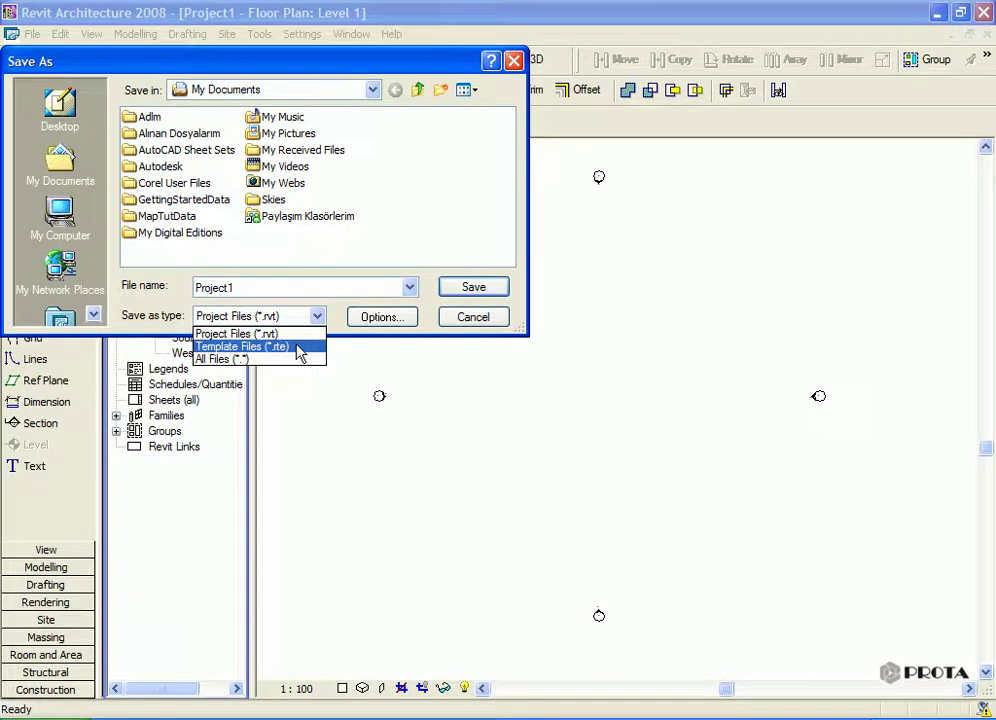
click(297, 347)
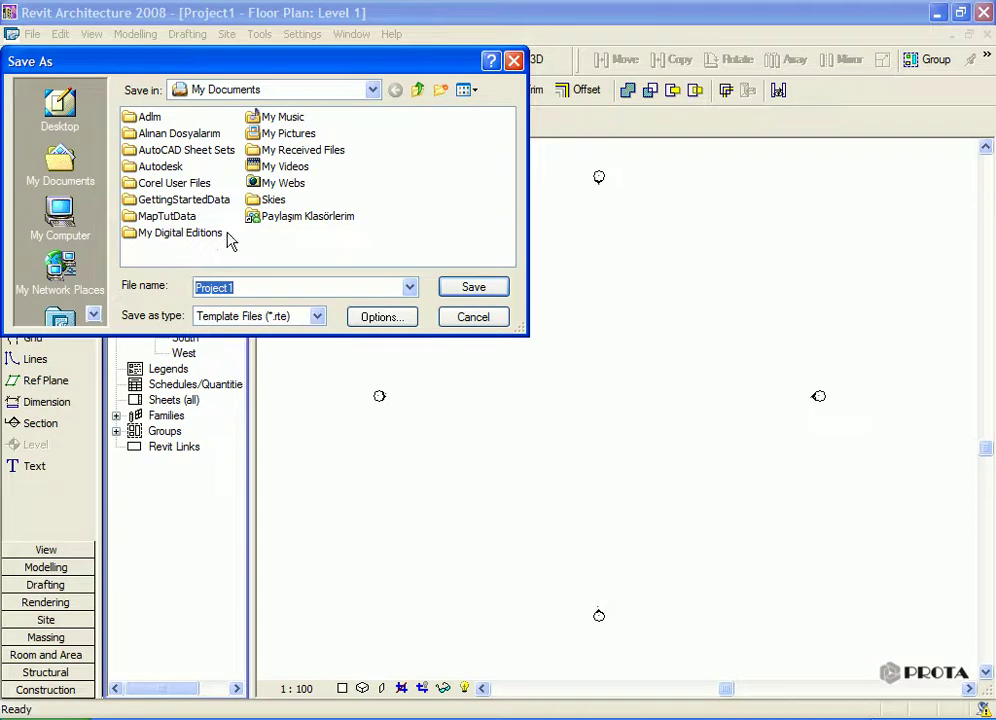
click(466, 318)
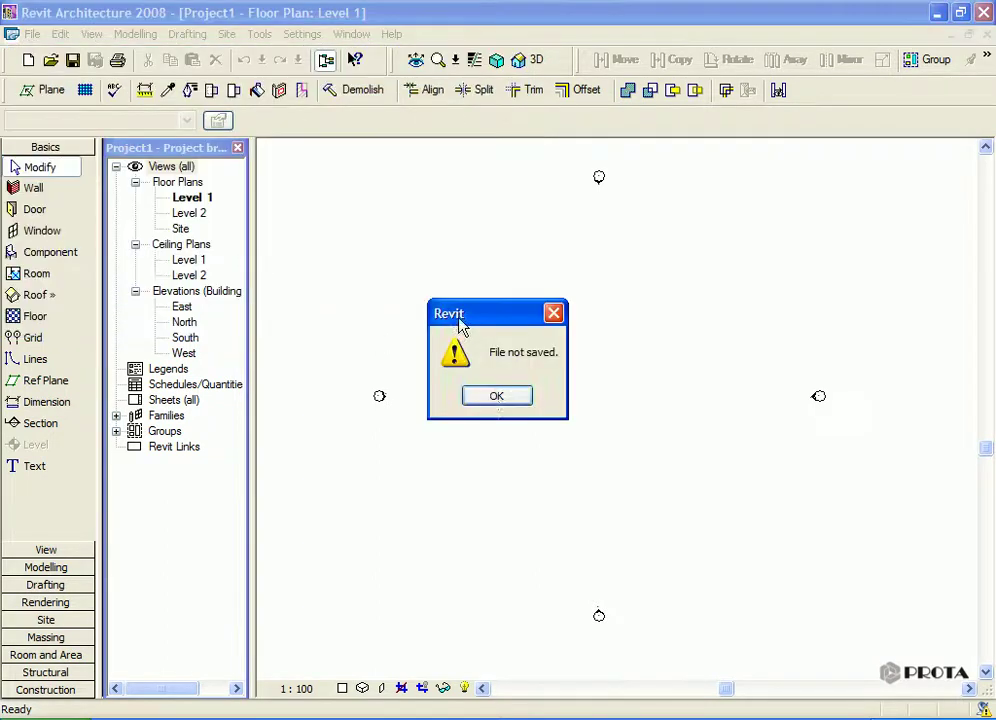
click(492, 398)
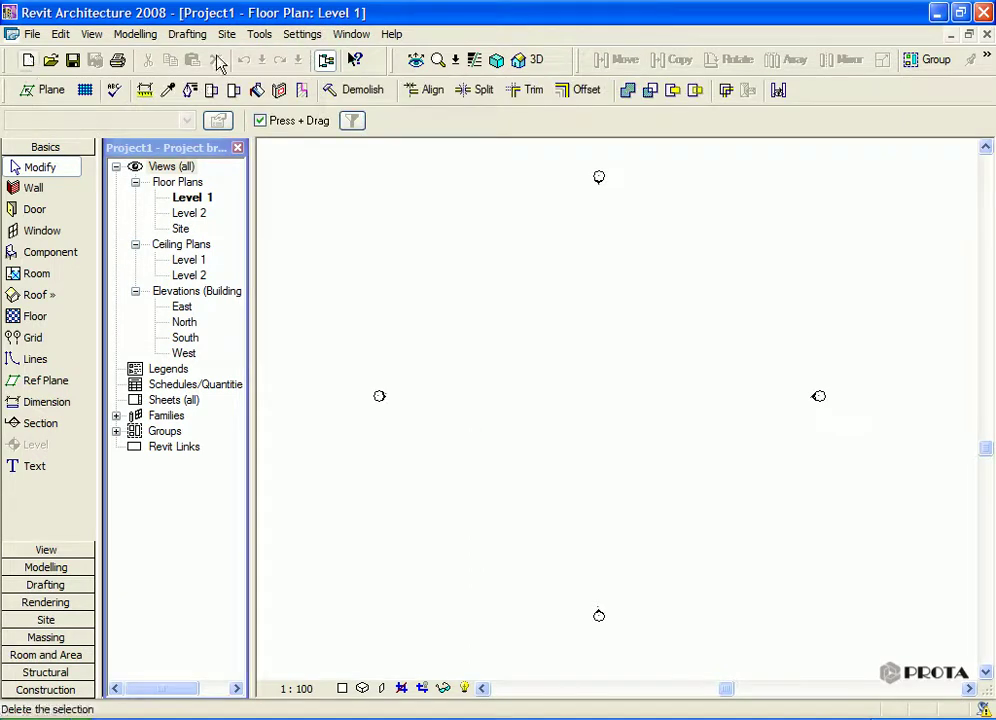
click(303, 34)
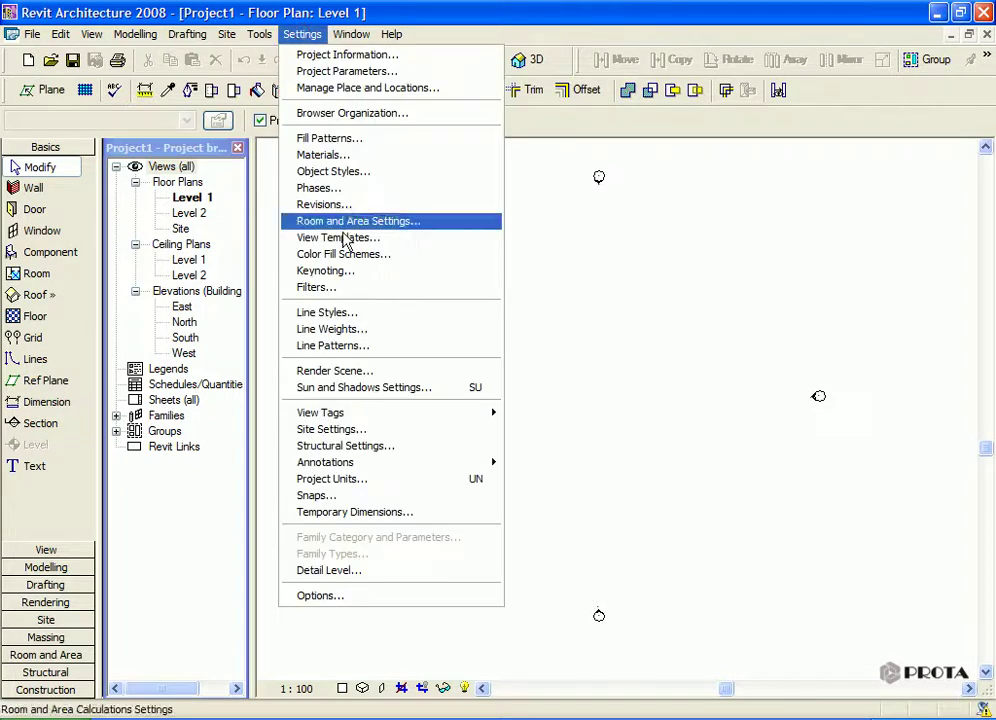
click(338, 596)
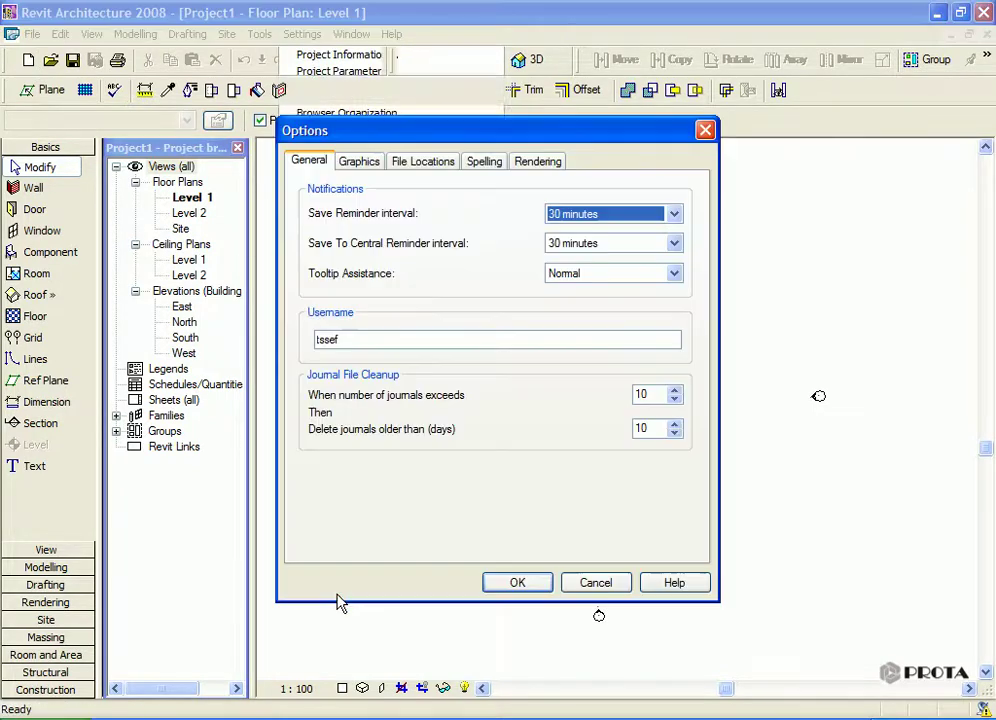
click(409, 167)
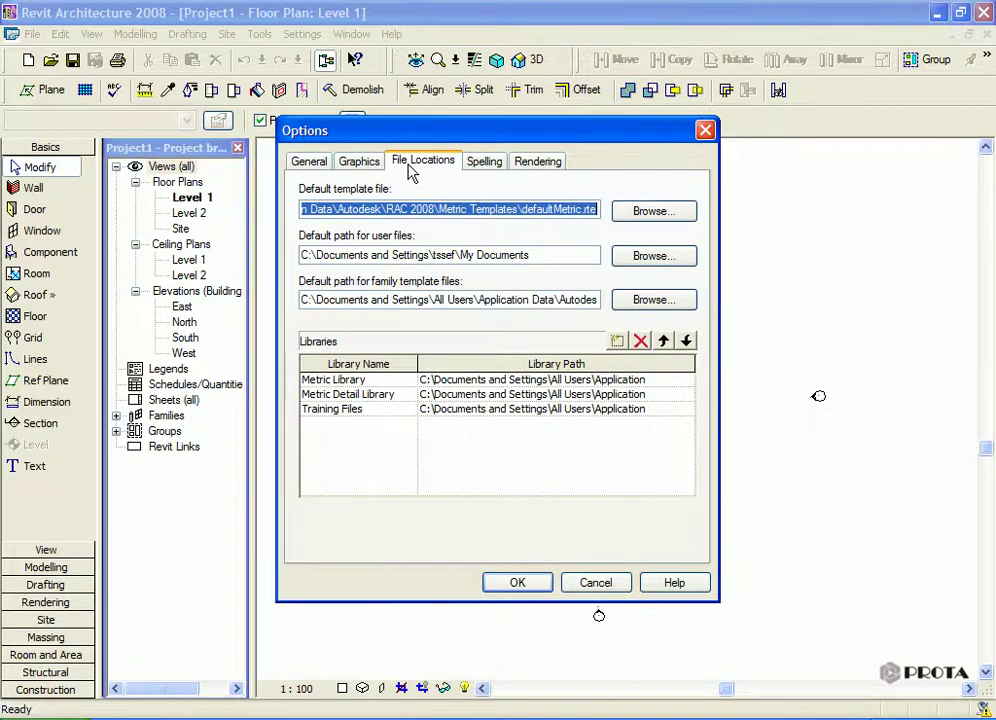
drag(521, 209, 604, 218)
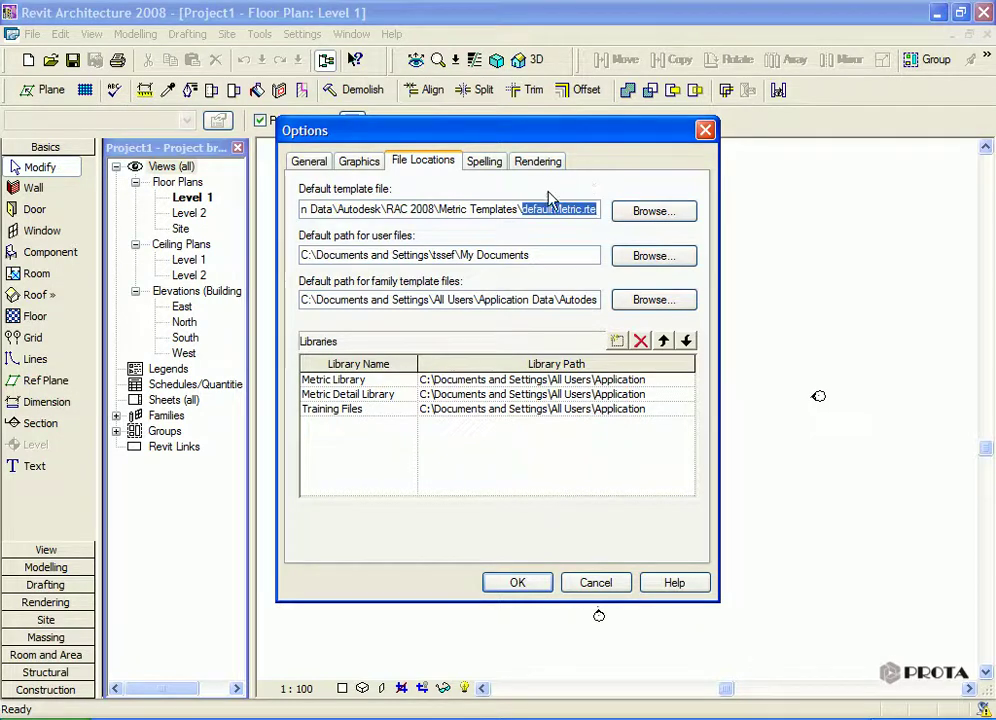
click(628, 210)
click(594, 584)
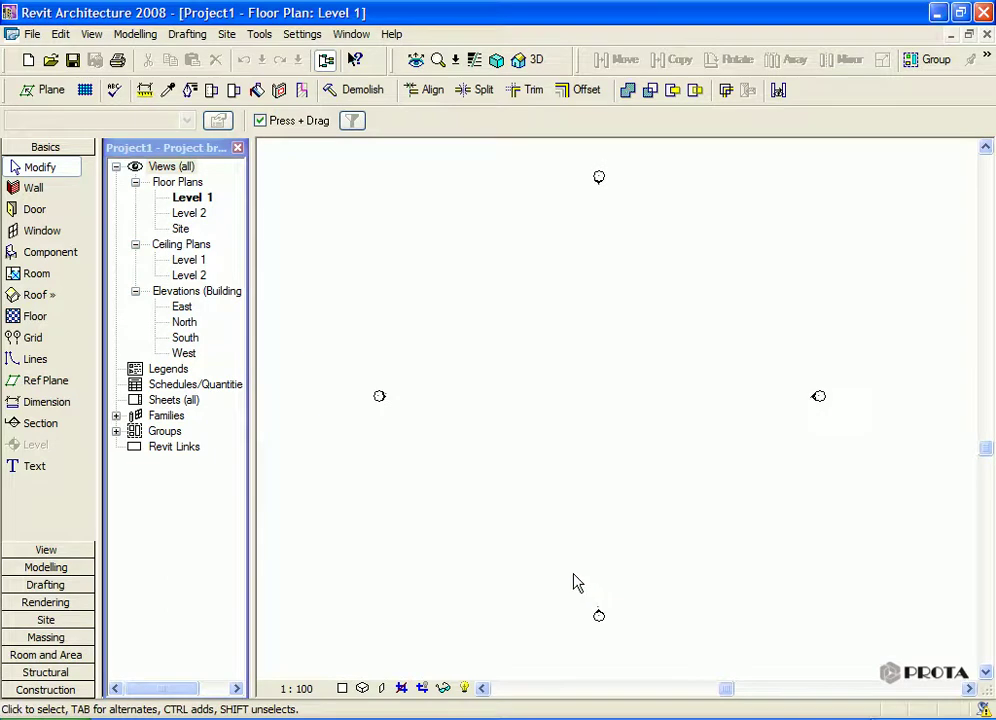
Open the Settings menu to see the project settings list.
click(307, 35)
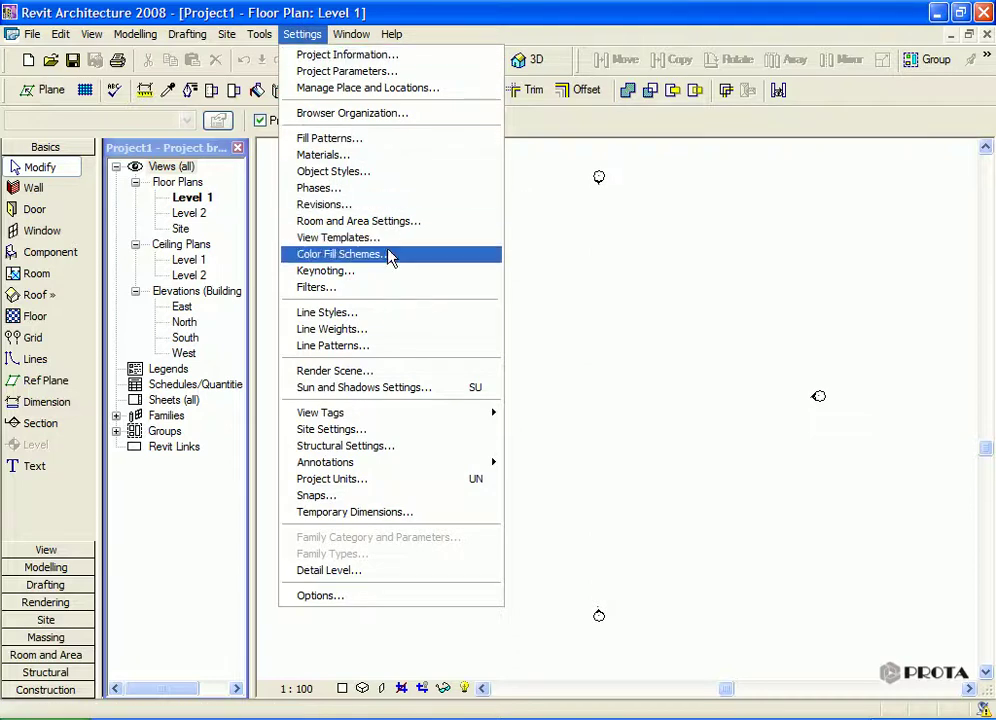